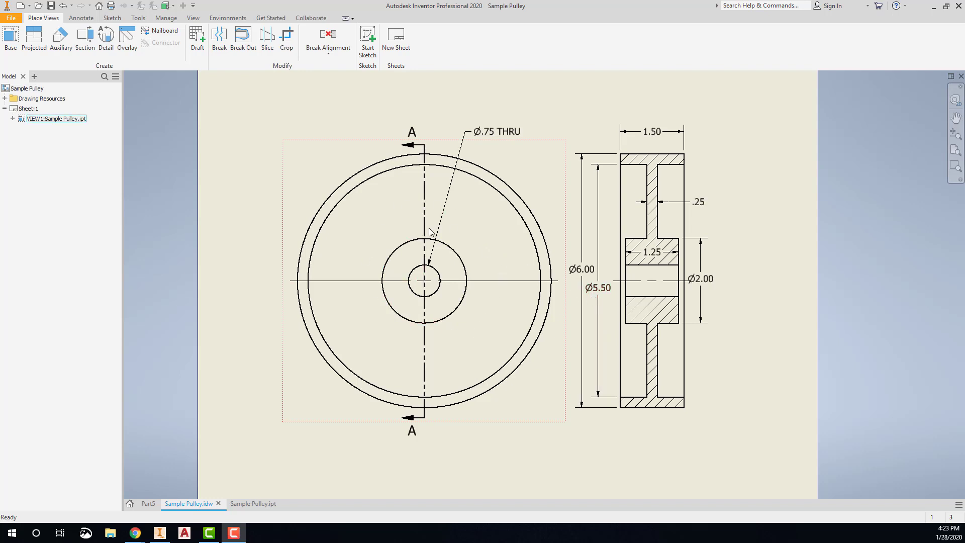
# - Close the Sample Pulley.idw drawing without saving changes and examine the pulley part from a slightly rotated view
pyautogui.click(218, 503)
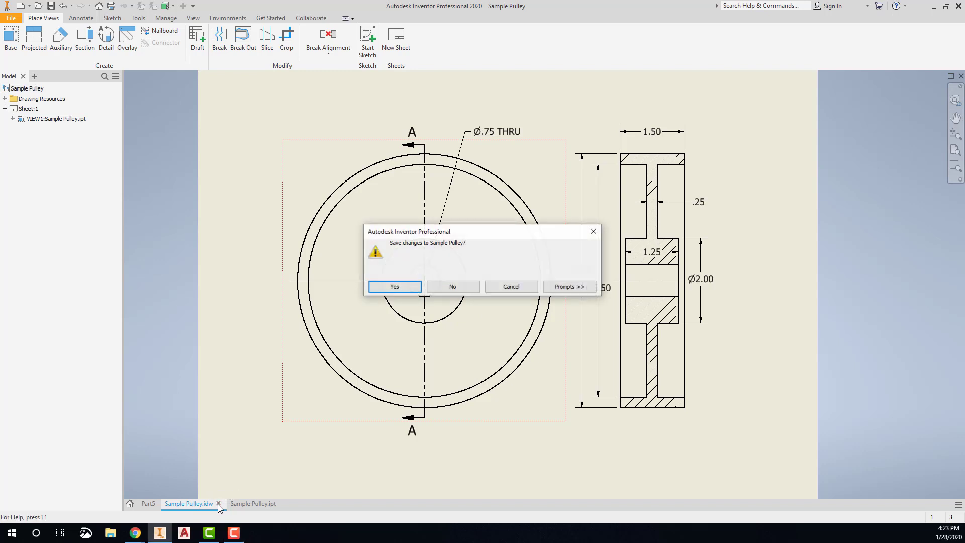
pyautogui.click(454, 287)
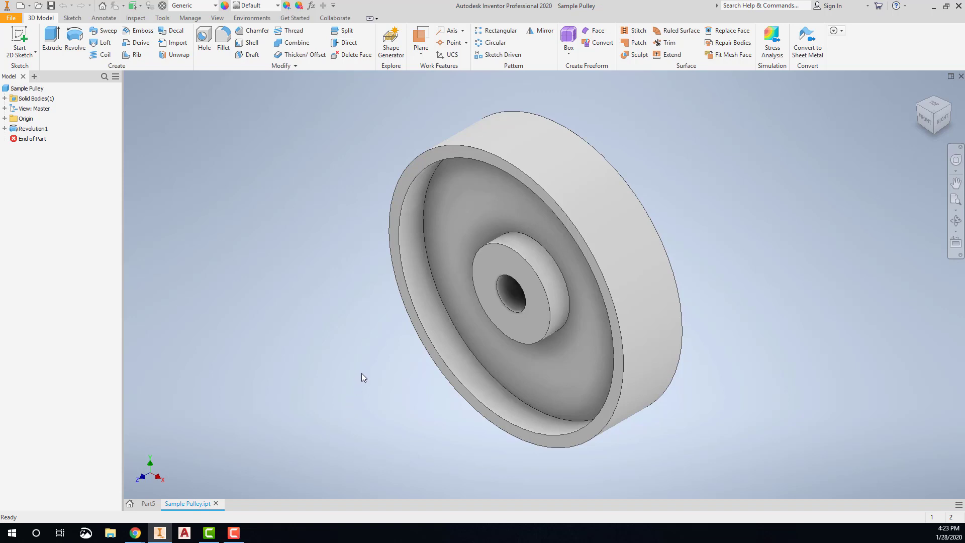
pyautogui.keyDown('shift'); pyautogui.moveTo(360, 373); pyautogui.dragTo(339, 351, button='middle'); pyautogui.keyUp('shift')
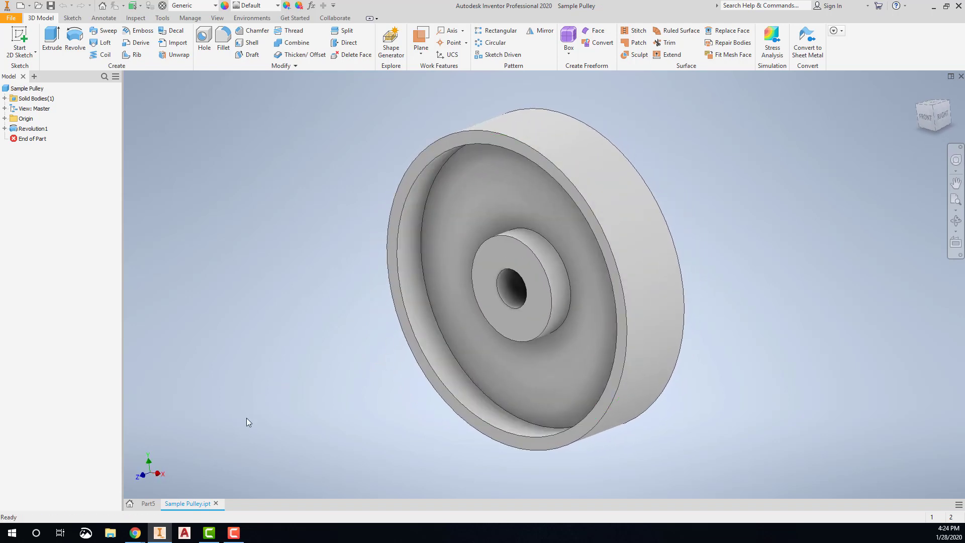
# - Switch to the empty Part5 document and start a 2D sketch on the YZ origin plane
pyautogui.hotkey('ctrl', 'Tab')
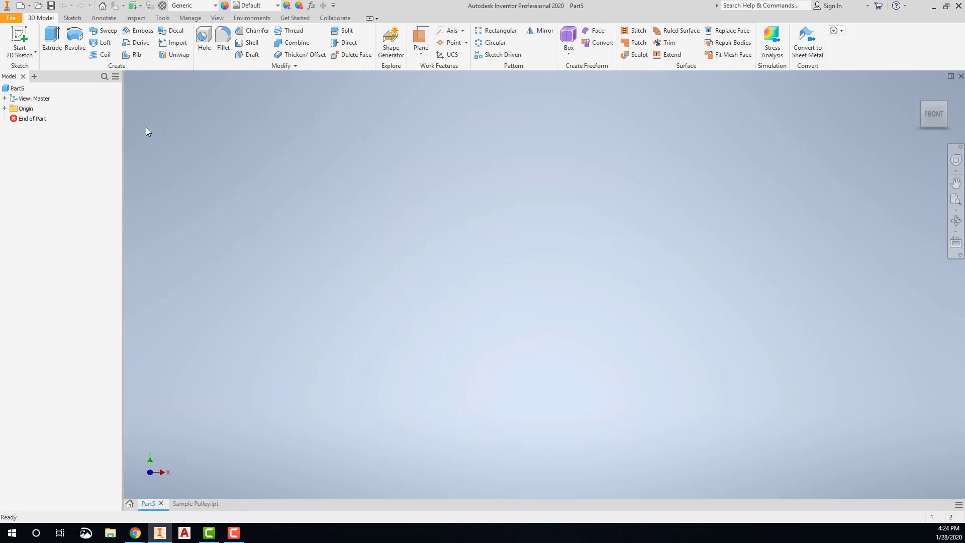
pyautogui.click(23, 41)
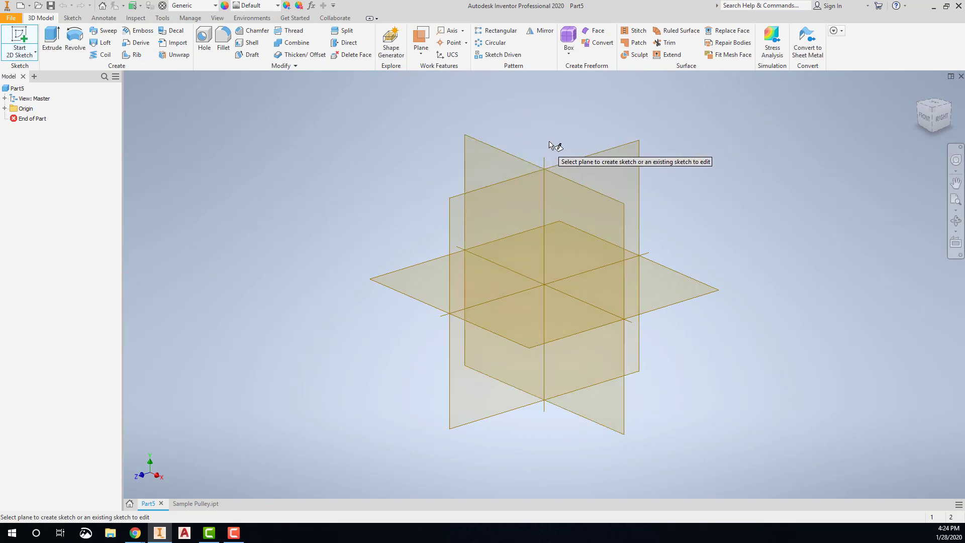
pyautogui.click(582, 158)
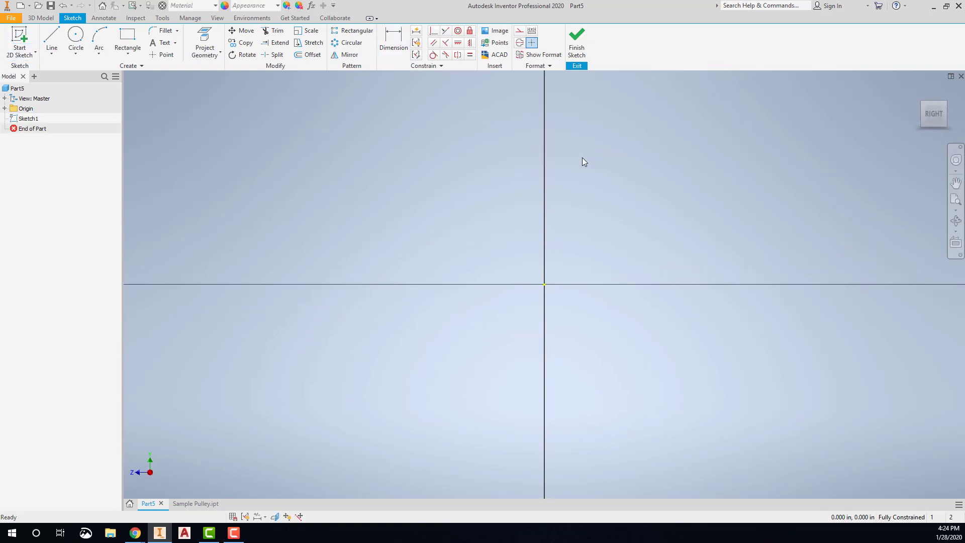
pyautogui.moveTo(581, 231); pyautogui.dragTo(546, 246, button='middle')
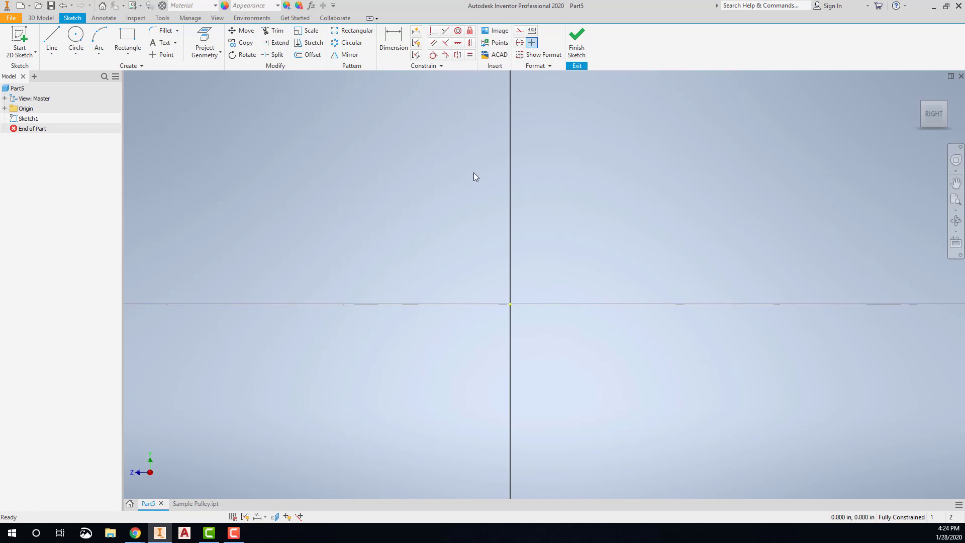
# - Project the Z Axis from the origin into the sketch as a centerline
pyautogui.click(520, 44)
pyautogui.click(28, 119)
pyautogui.click(4, 109)
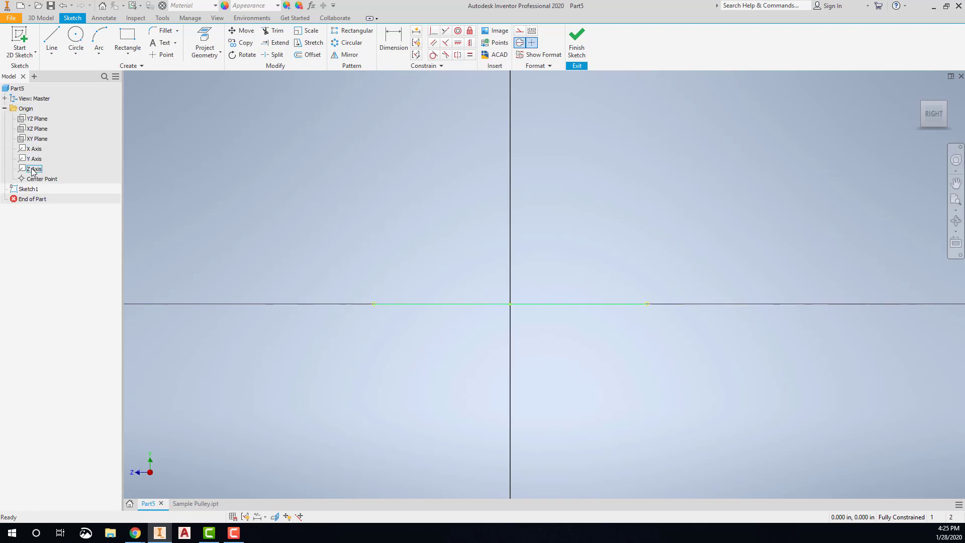
pyautogui.click(201, 43)
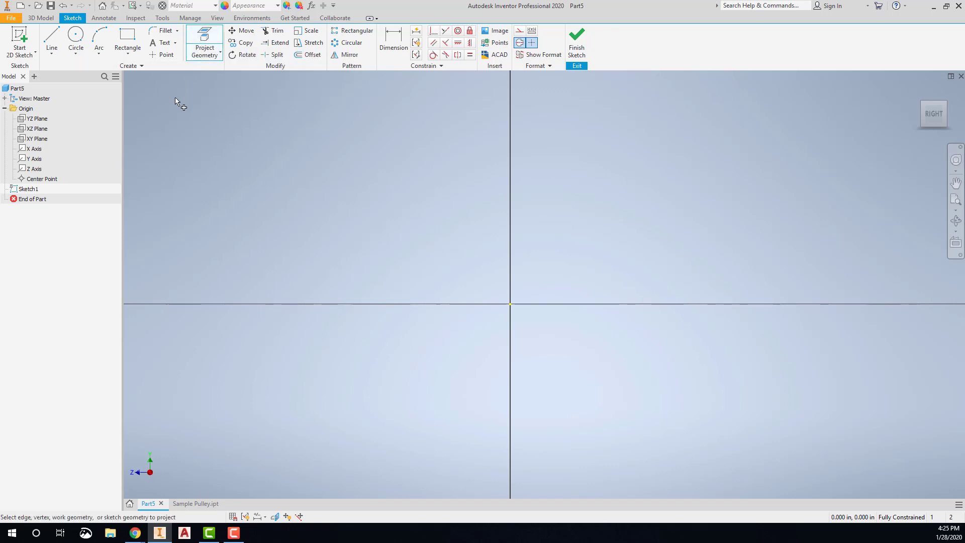
pyautogui.click(38, 171)
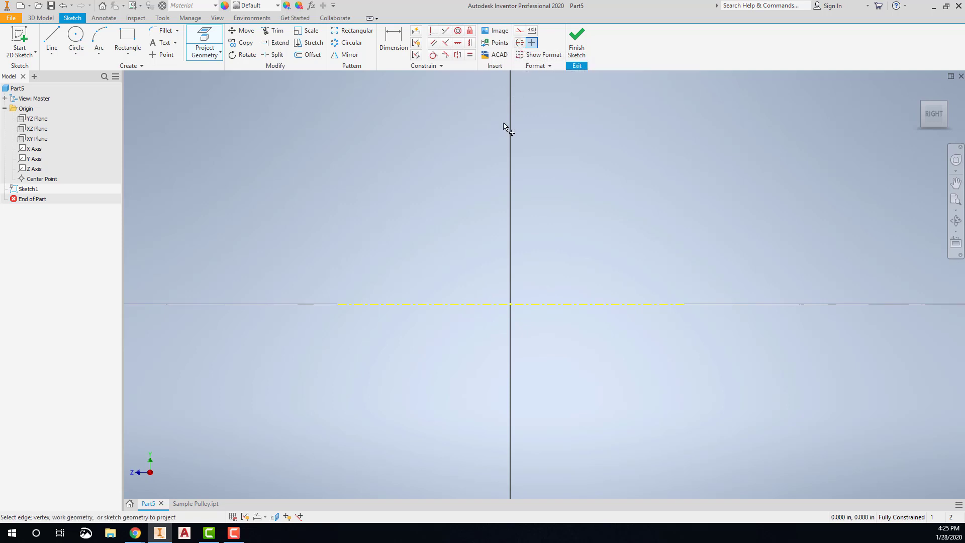
# - Sketch the hub's bore line about 0.9 in long above the centerline, its right side about 0.6 in tall, and the short shoulder back toward the web
pyautogui.scroll(3, 495, 171)
pyautogui.scroll(-5, 495, 171)
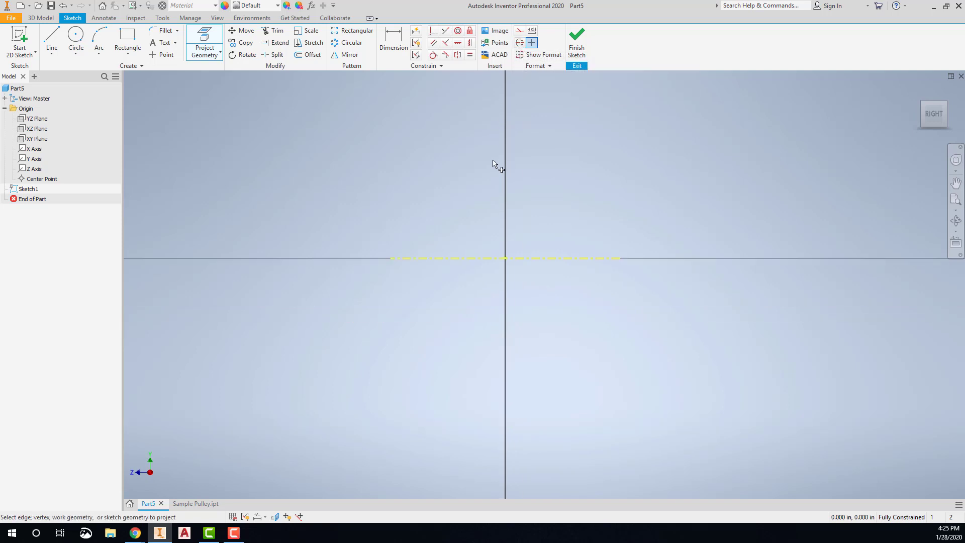
pyautogui.moveTo(496, 169); pyautogui.dragTo(469, 288, button='middle')
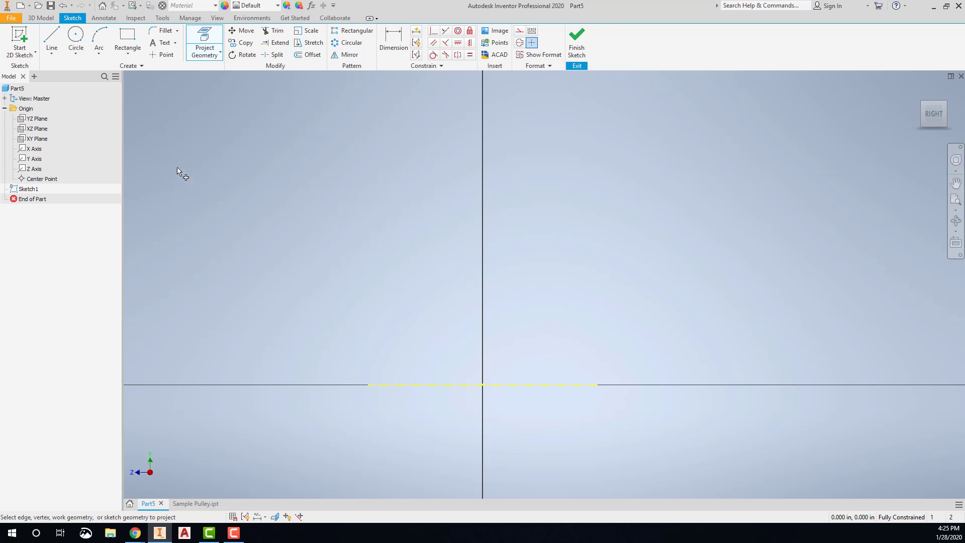
pyautogui.click(49, 38)
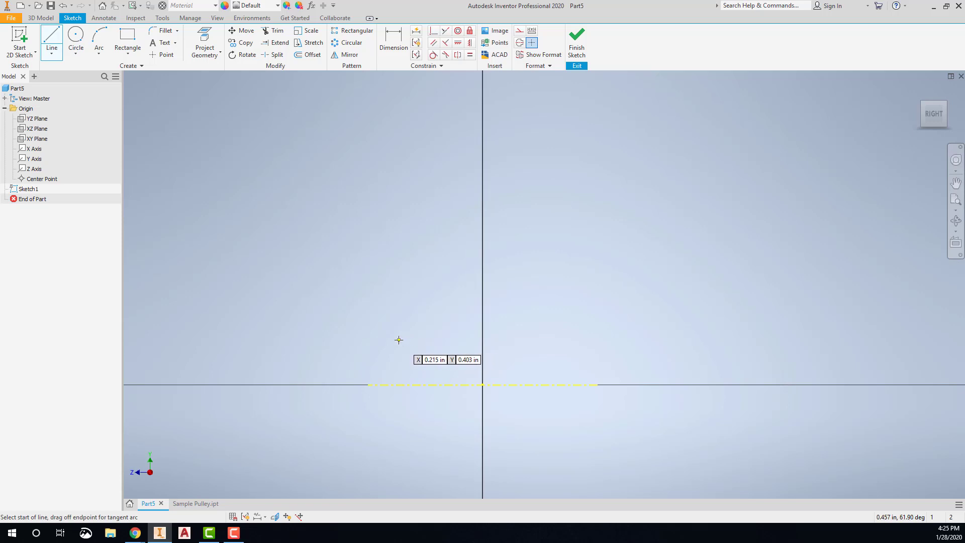
pyautogui.click(398, 340)
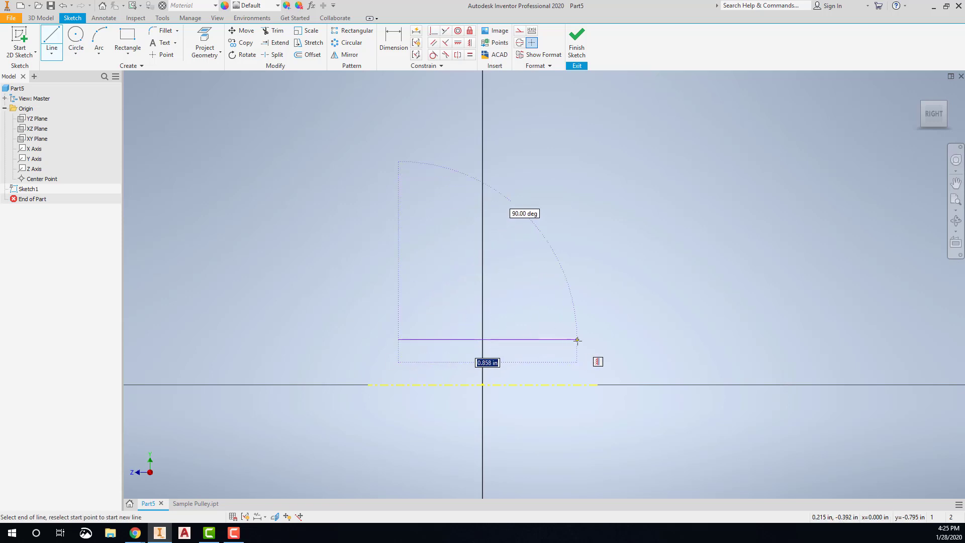
pyautogui.click(586, 340)
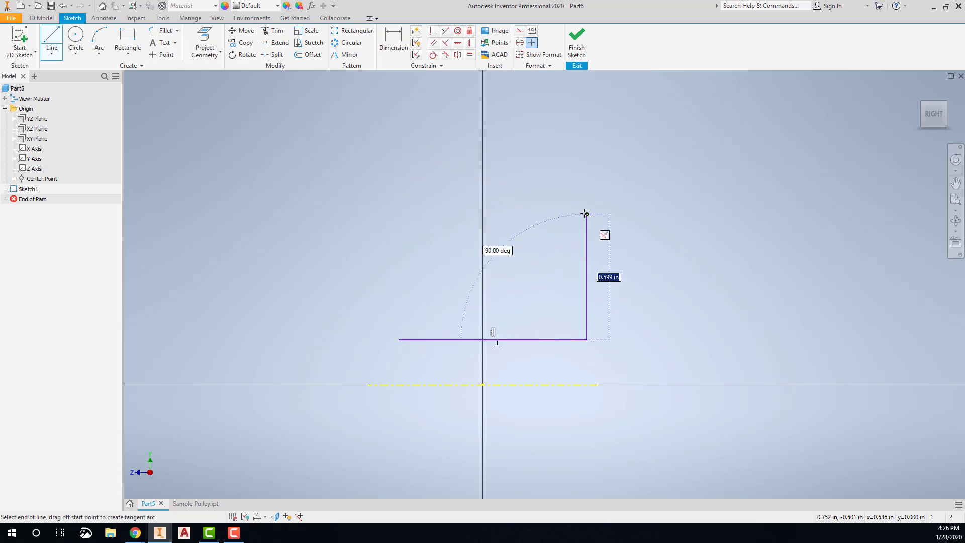
pyautogui.click(586, 212)
pyautogui.click(513, 212)
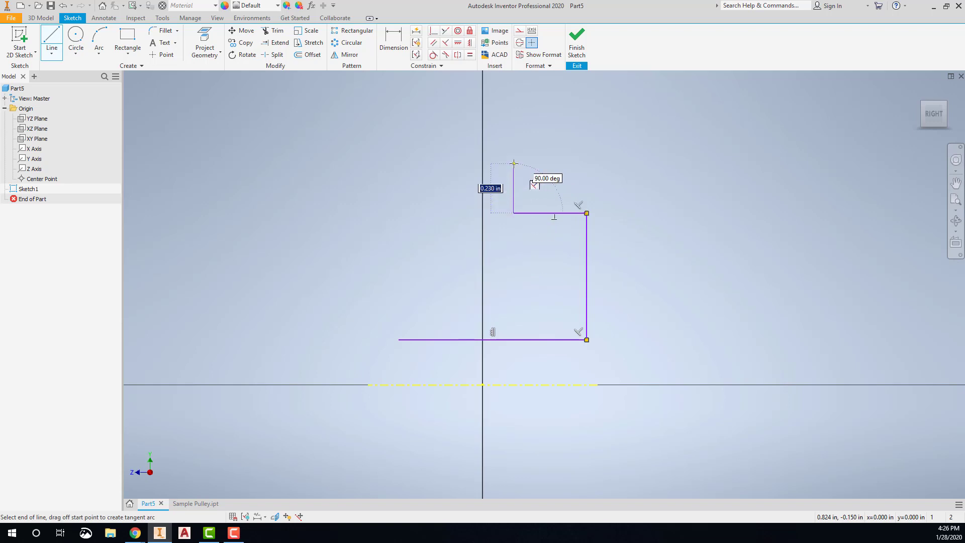
# - Continue the profile with the web's right edge about 2.17 in tall and a rim outline about 1.6 in wide and 0.26 in thick
pyautogui.scroll(-3, 512, 162)
pyautogui.scroll(5, 513, 163)
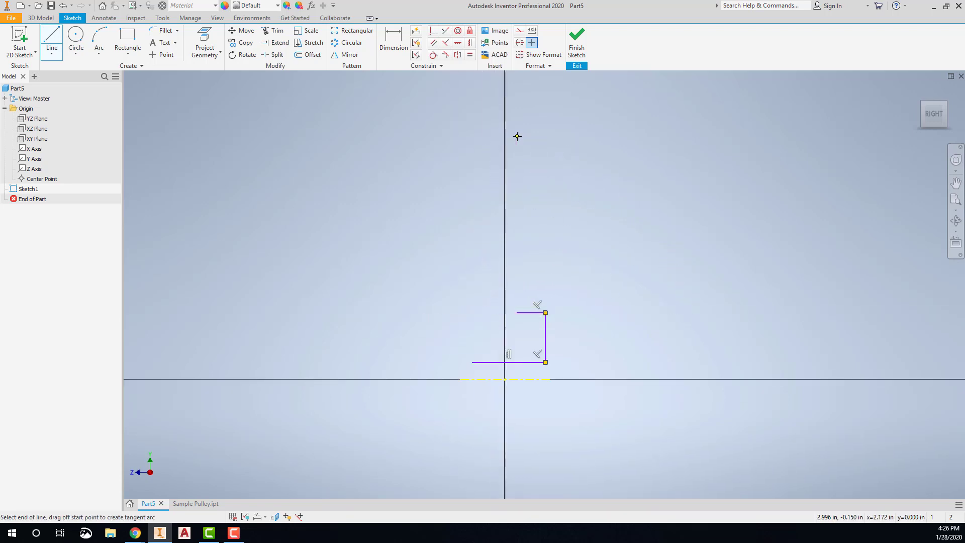
pyautogui.click(517, 136)
pyautogui.click(564, 136)
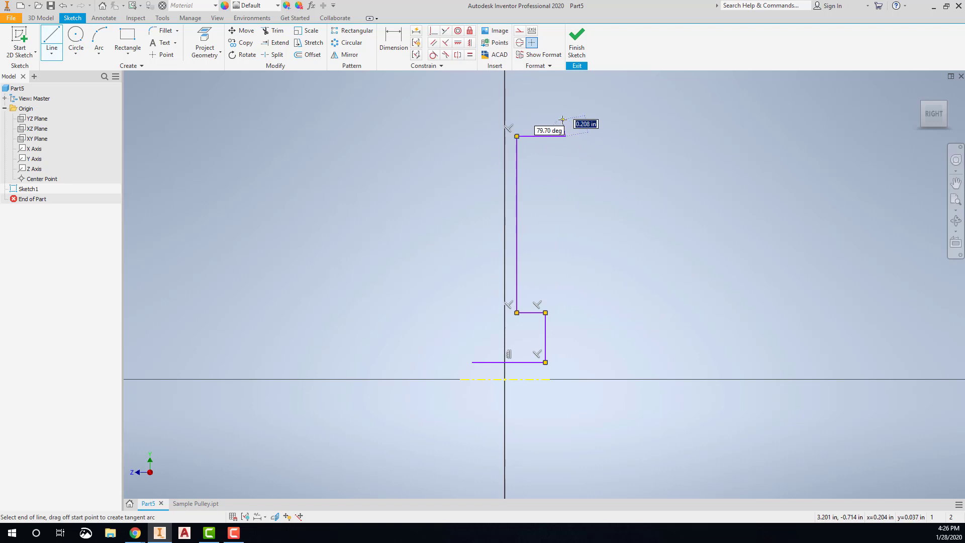
pyautogui.click(566, 115)
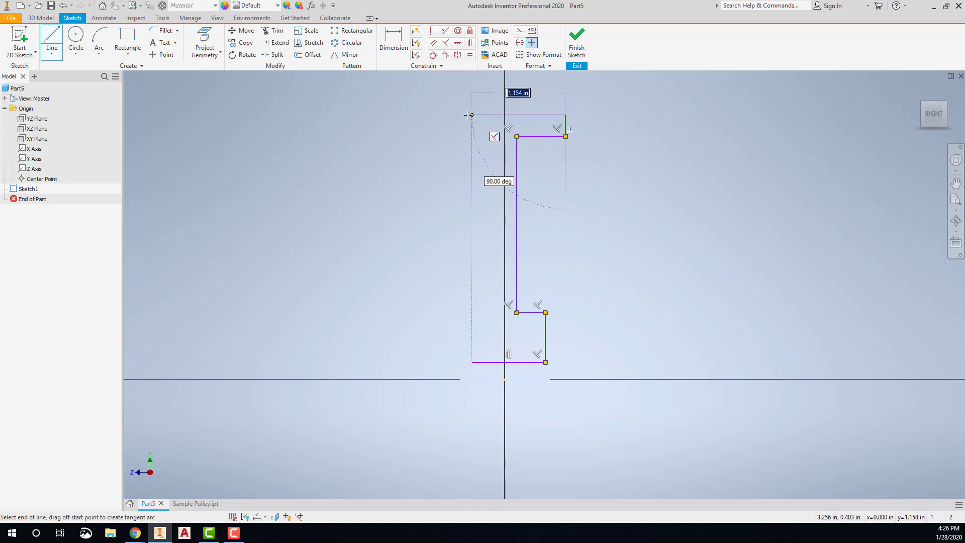
pyautogui.click(432, 117)
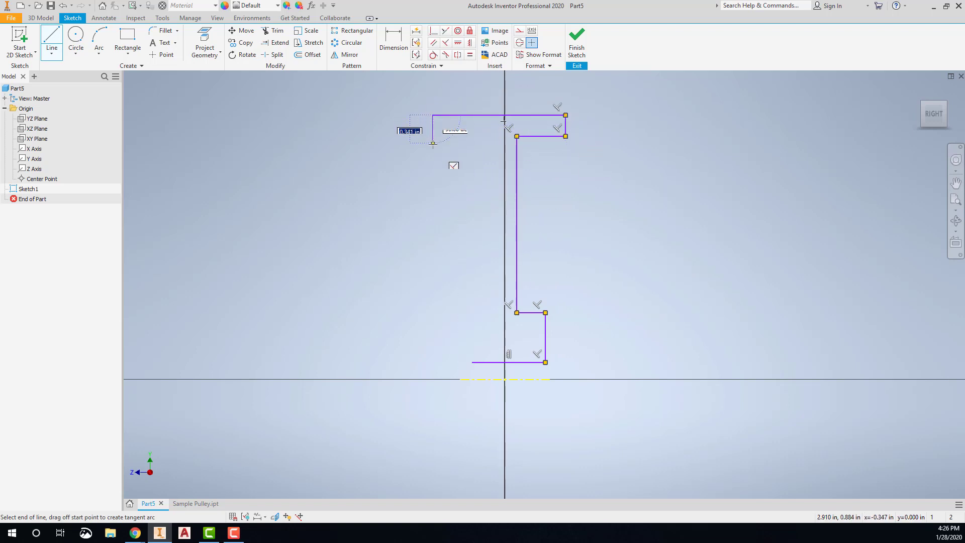
pyautogui.click(433, 136)
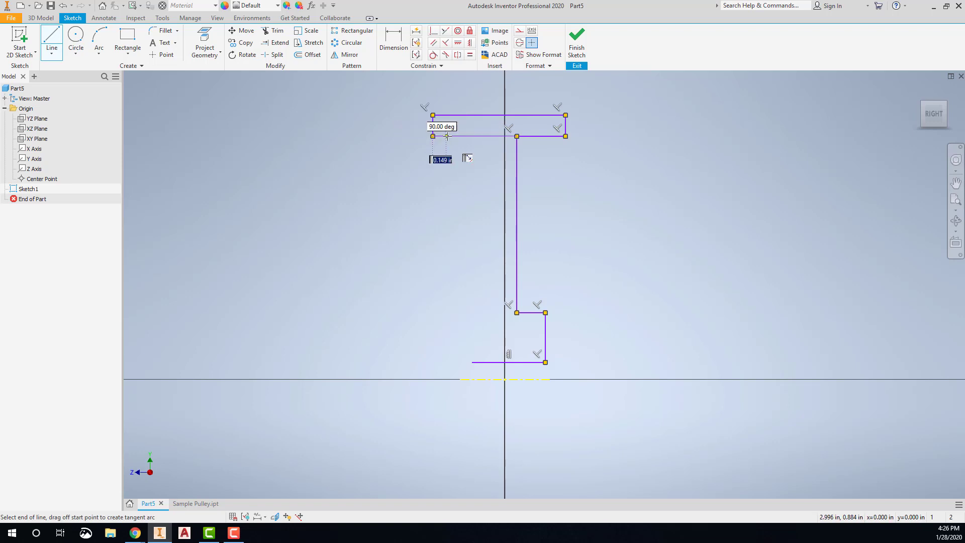
# - Close the profile with the rim's left underside, the web's left edge and the hub's left shoulder and side, ending at the bore line's start
pyautogui.click(494, 136)
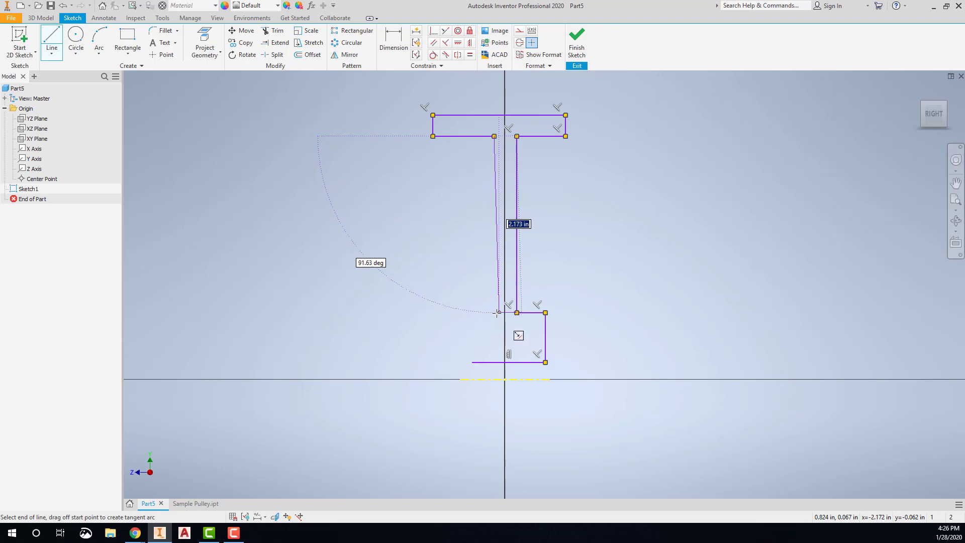
pyautogui.click(495, 312)
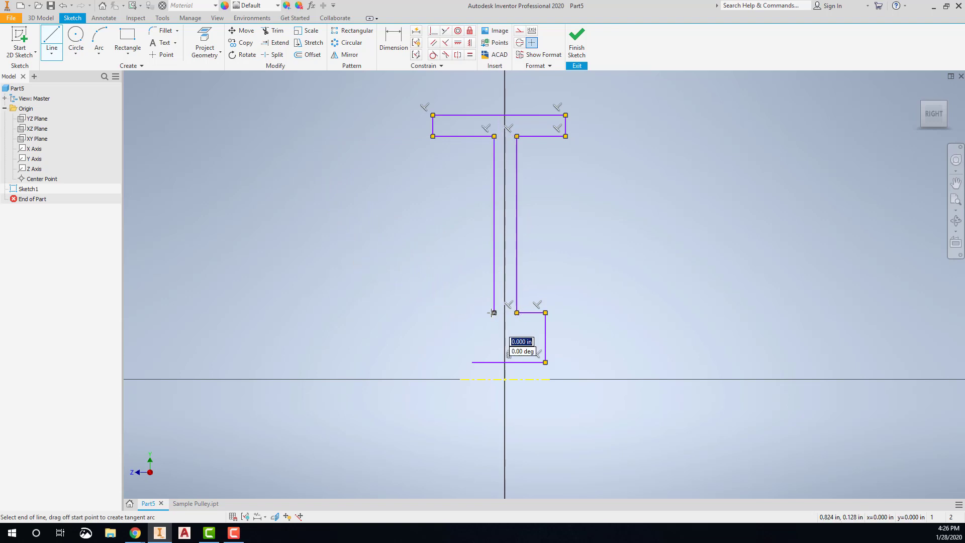
pyautogui.press('Escape')
pyautogui.click(470, 313)
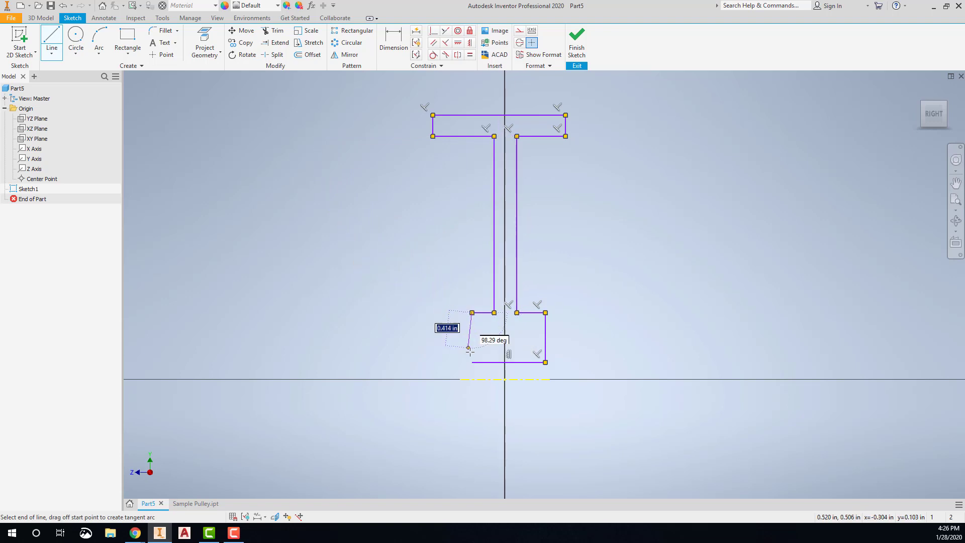
pyautogui.click(472, 363)
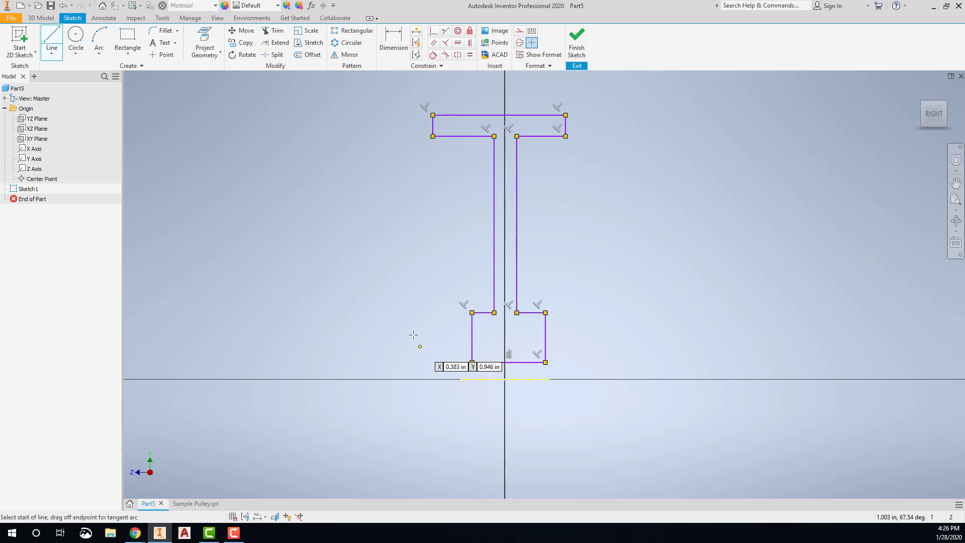
pyautogui.rightClick(373, 307)
pyautogui.click(399, 306)
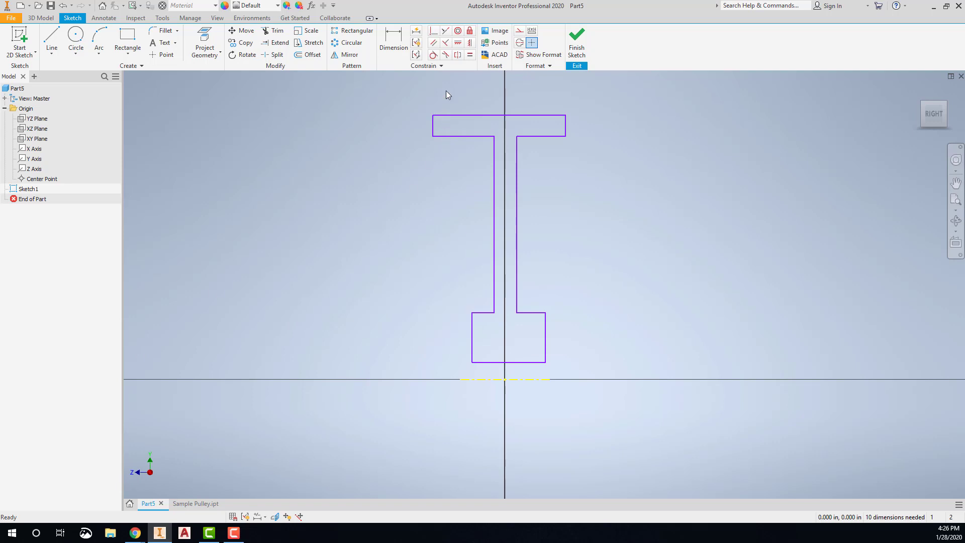
# - Apply a Horizontal constraint between the midpoint of the rim's top line and the sketch origin
pyautogui.click(458, 44)
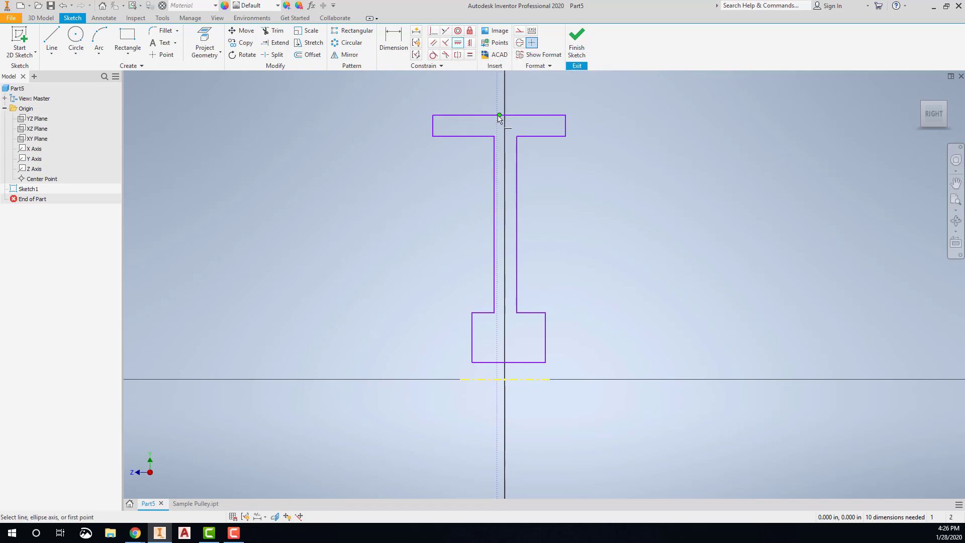
pyautogui.click(499, 115)
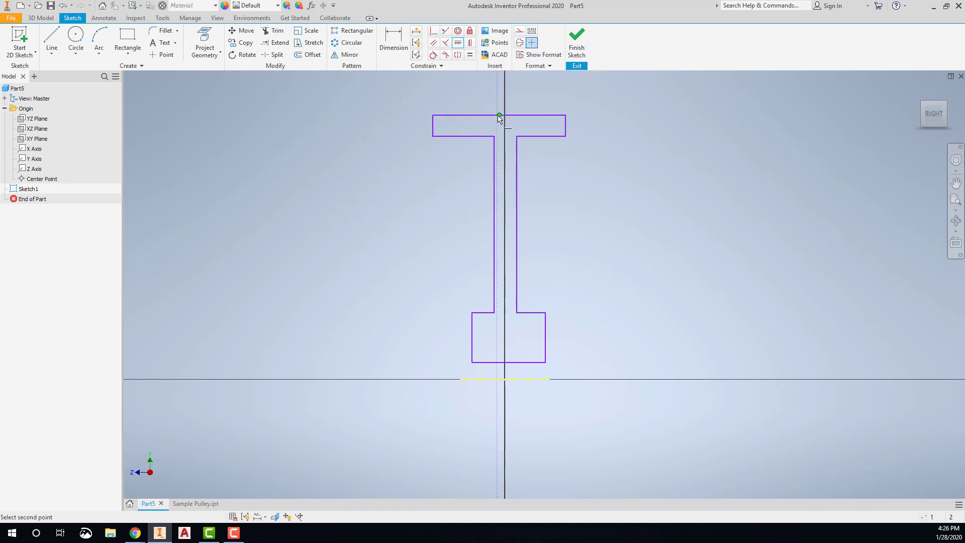
pyautogui.click(505, 380)
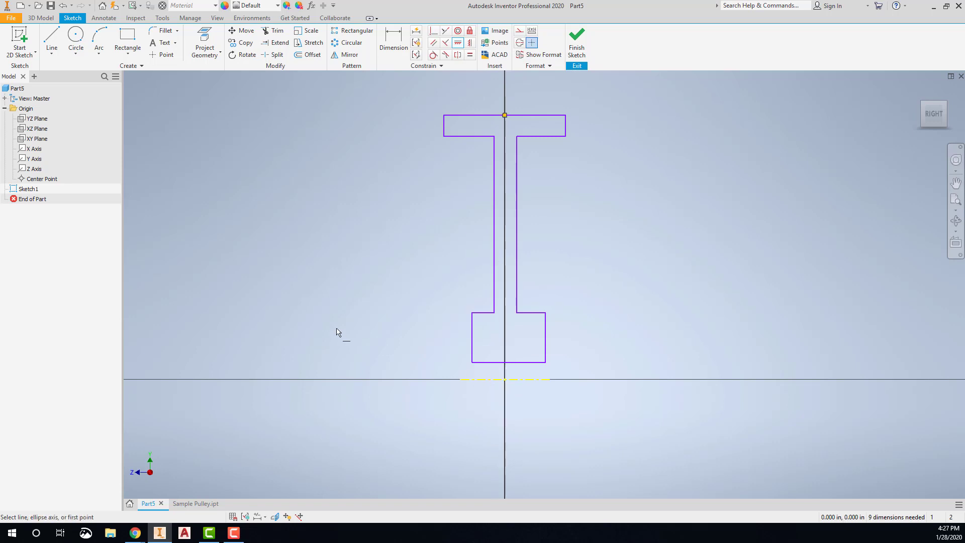
# - Apply Equal constraints between the two rim underside lines and between the two hub shoulder lines
pyautogui.click(470, 54)
pyautogui.click(466, 135)
pyautogui.click(536, 138)
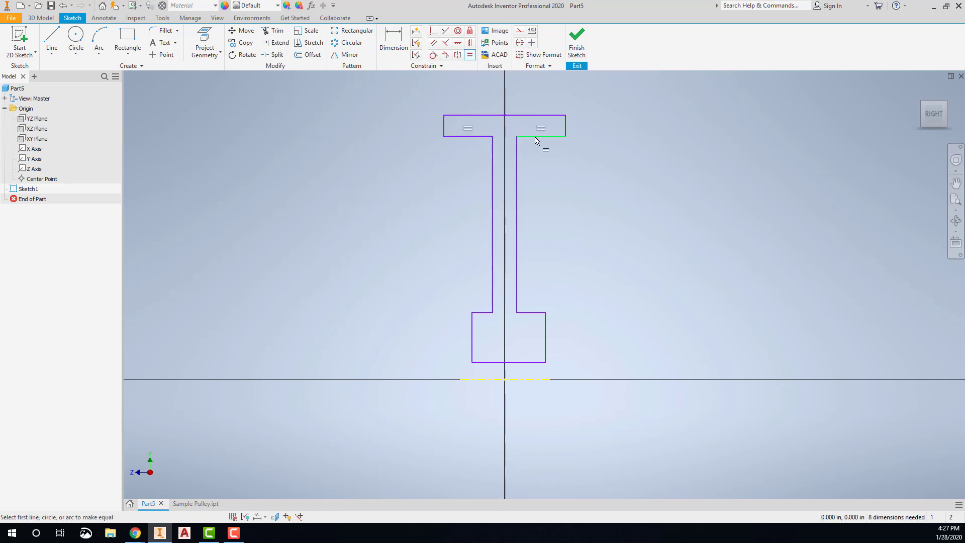
pyautogui.click(485, 312)
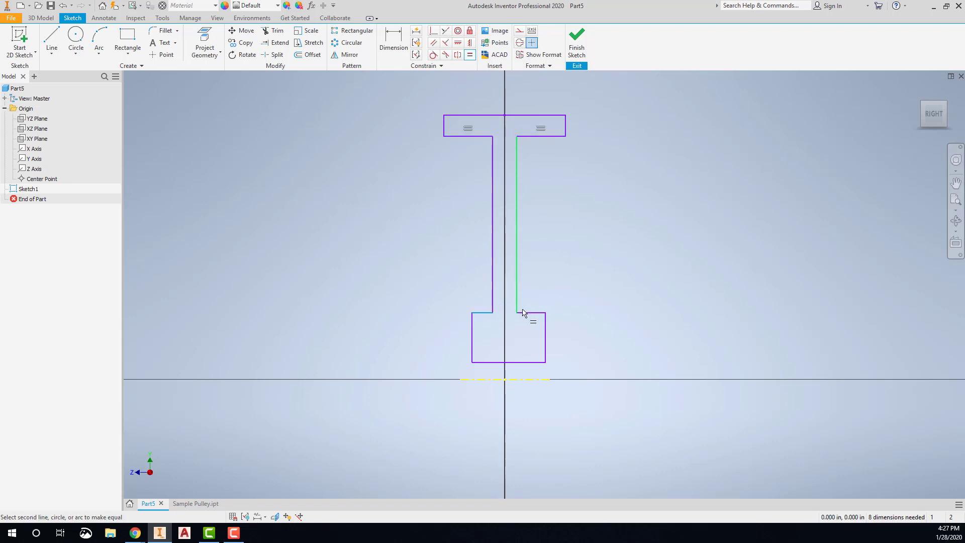
pyautogui.click(526, 314)
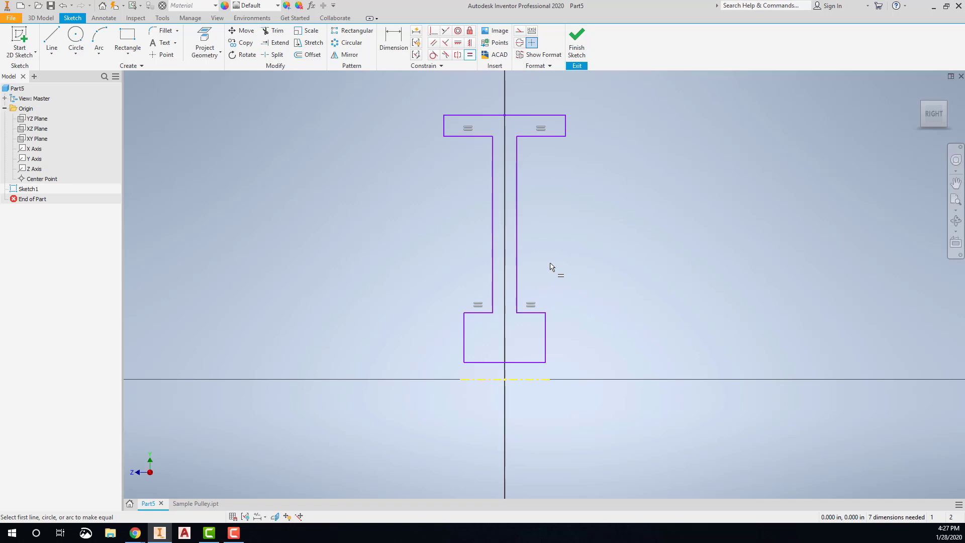
pyautogui.rightClick(550, 266)
pyautogui.click(578, 266)
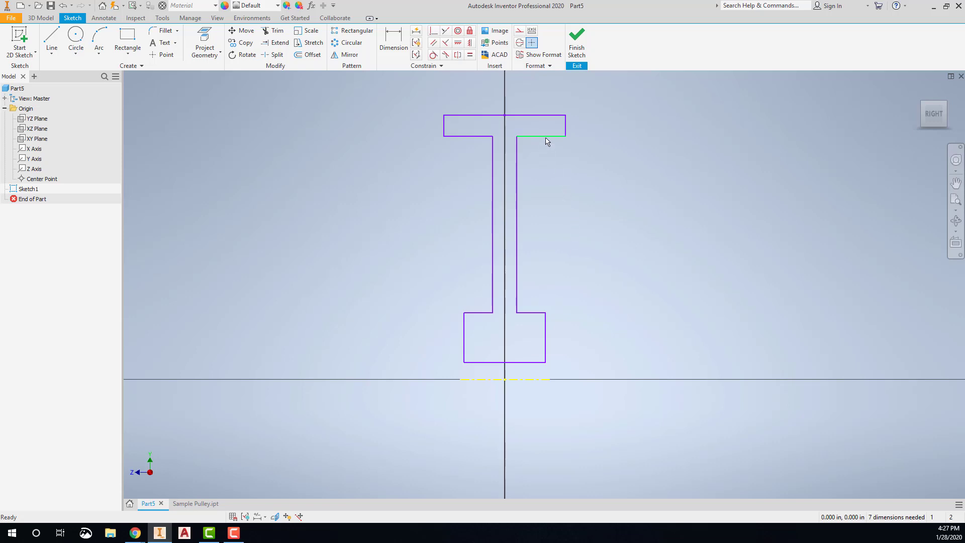
# - Reshape the constrained profile by lowering the rim's underside, widening the web slightly, and making the hub taller and wider
pyautogui.moveTo(546, 138); pyautogui.dragTo(546, 144)
pyautogui.moveTo(519, 231)
pyautogui.mouseDown()
pyautogui.moveTo(538, 240)
pyautogui.moveTo(522, 235)
pyautogui.mouseUp()
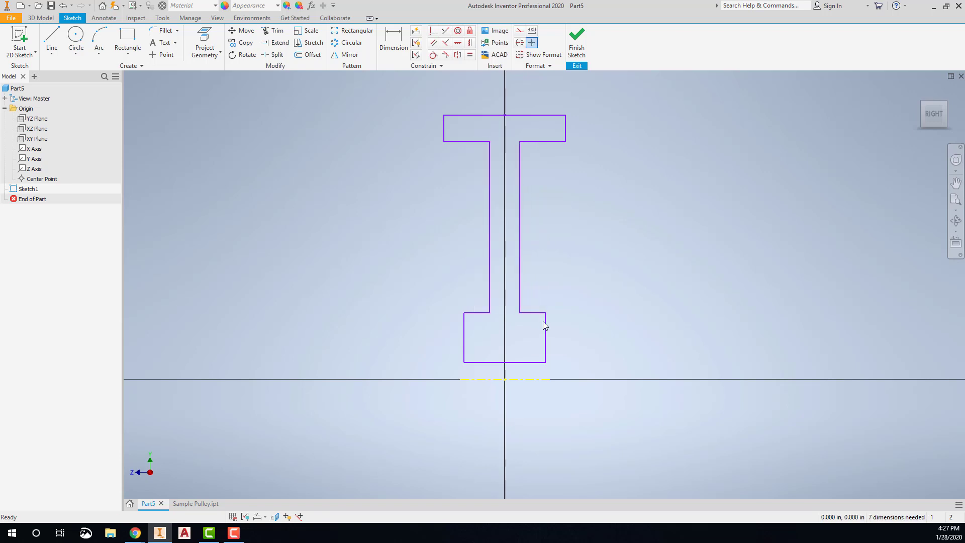
pyautogui.moveTo(544, 326); pyautogui.dragTo(545, 301)
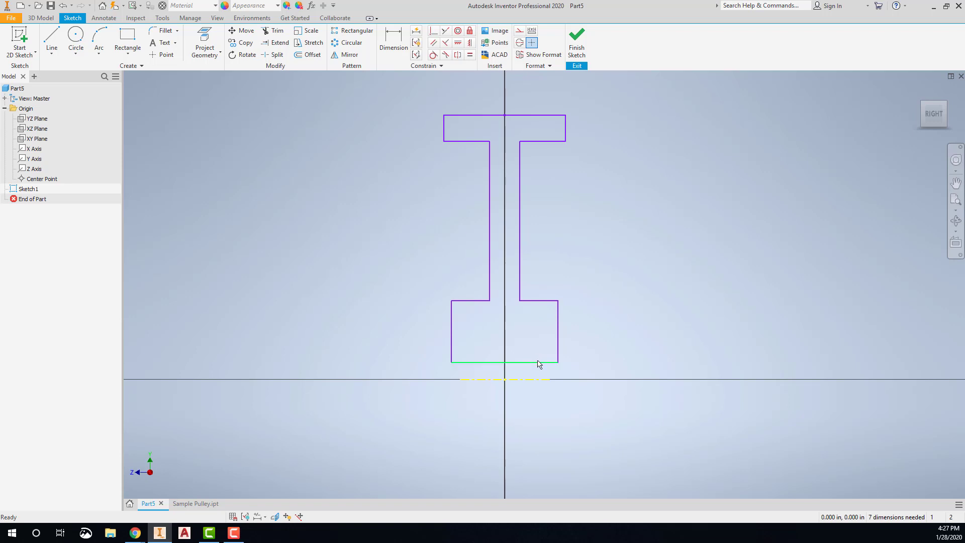
# - Raise the bore line slightly and dimension the rim's top line from the centerline as a 6 in diameter
pyautogui.moveTo(538, 363); pyautogui.dragTo(541, 352)
pyautogui.click(392, 48)
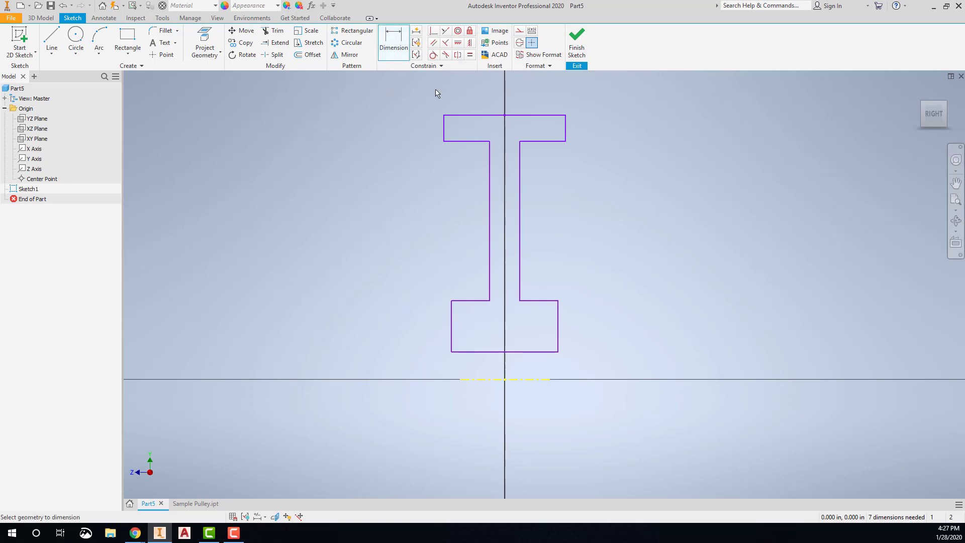
pyautogui.click(469, 116)
pyautogui.click(472, 379)
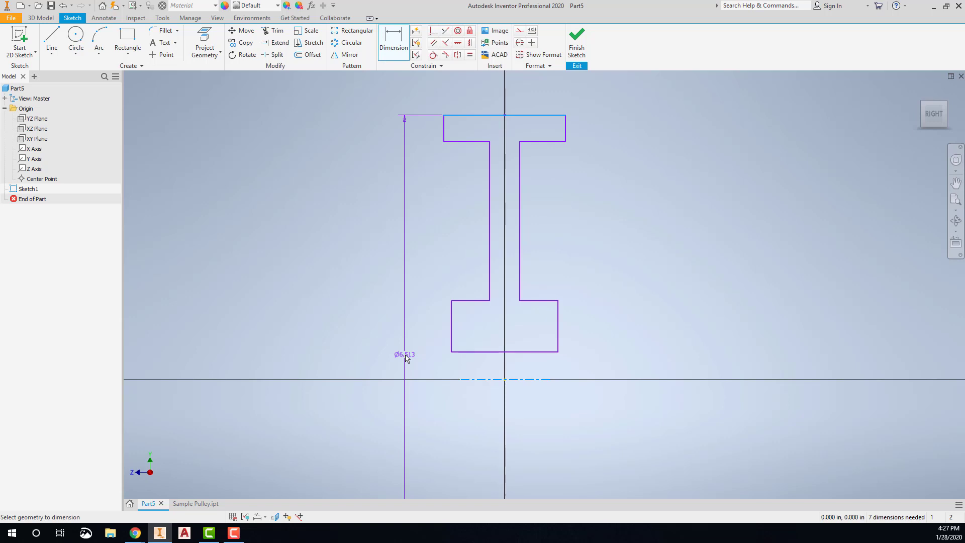
pyautogui.write('6')
pyautogui.click(406, 358)
pyautogui.write('6')
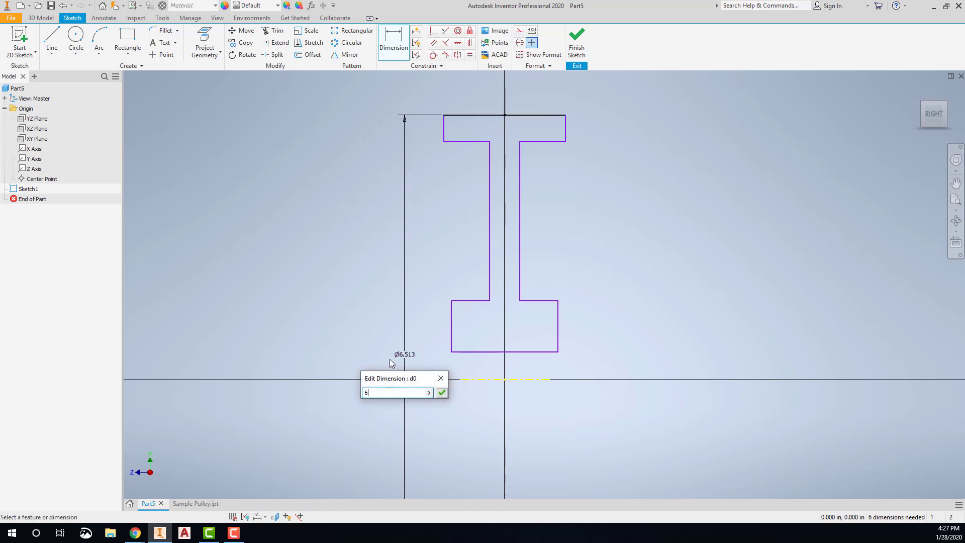
pyautogui.press('Return')
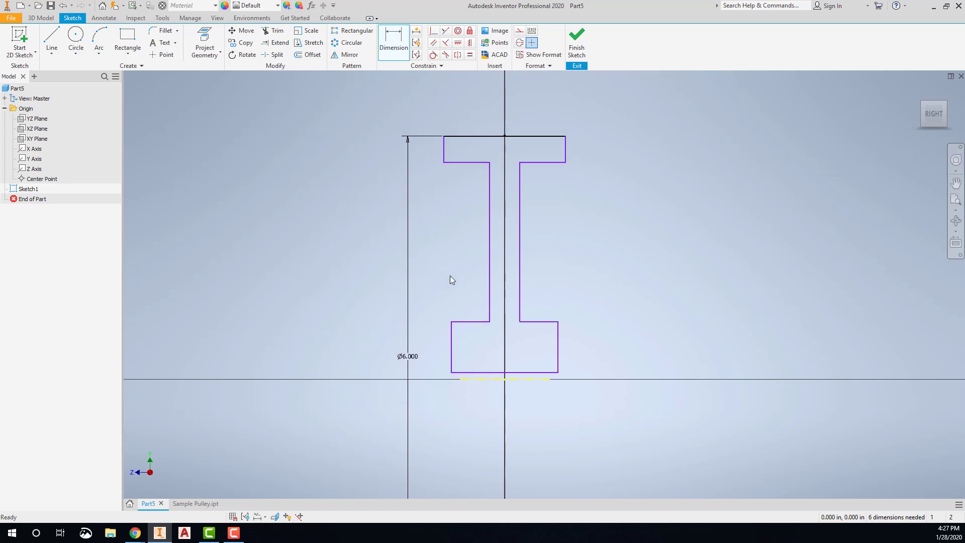
pyautogui.press('Escape')
# - Move the hub lines farther above the centerline and dimension the rim's underside as a 5.5 in diameter about the centerline
pyautogui.moveTo(476, 321); pyautogui.dragTo(478, 345)
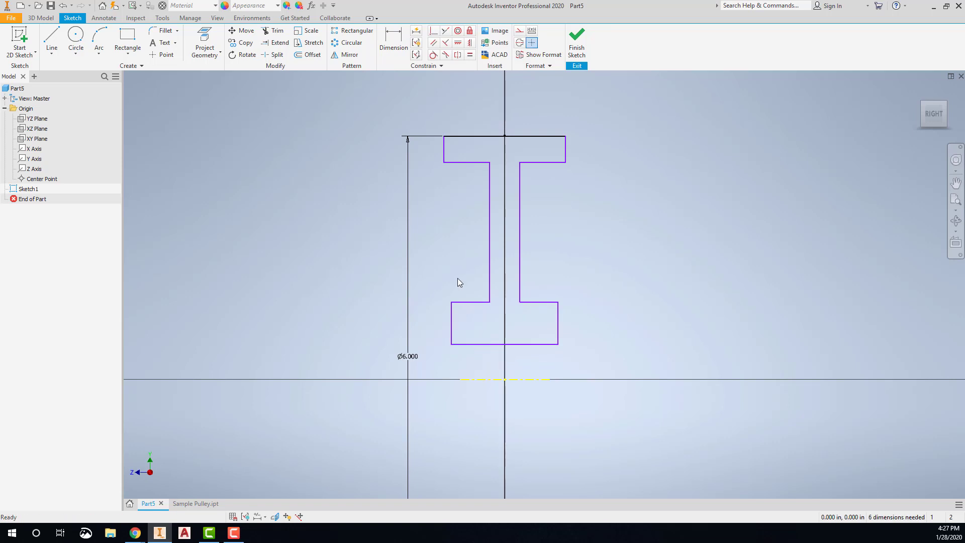
pyautogui.press('d')
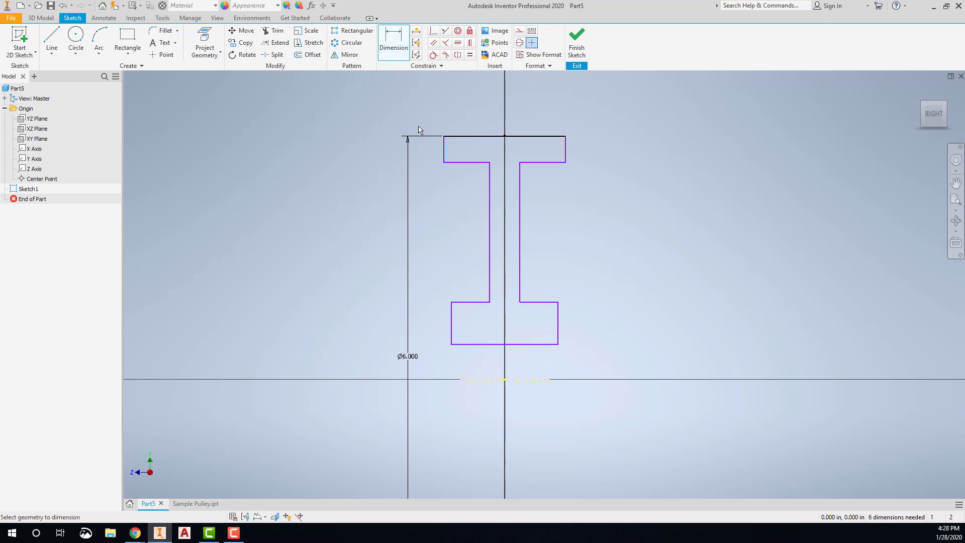
pyautogui.click(457, 162)
pyautogui.click(474, 380)
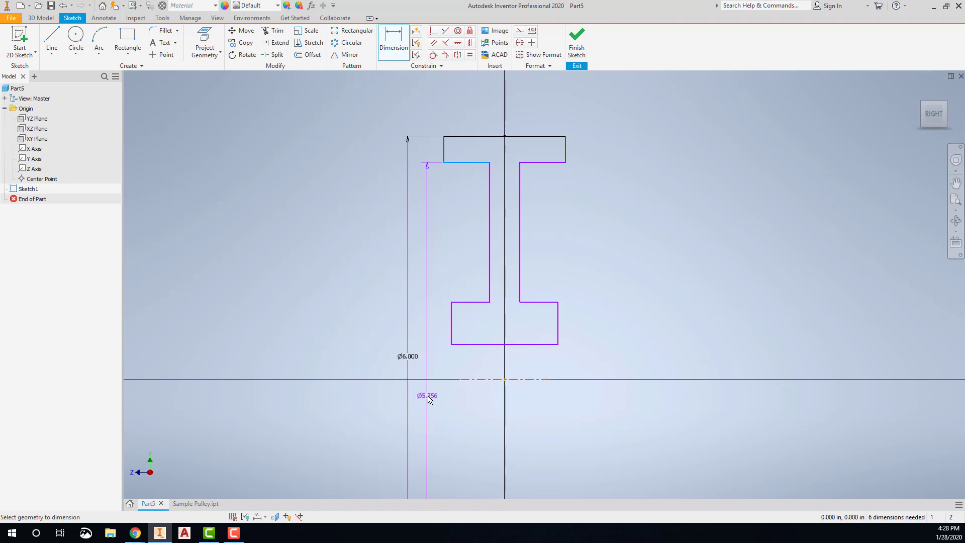
pyautogui.click(429, 398)
pyautogui.write('5.')
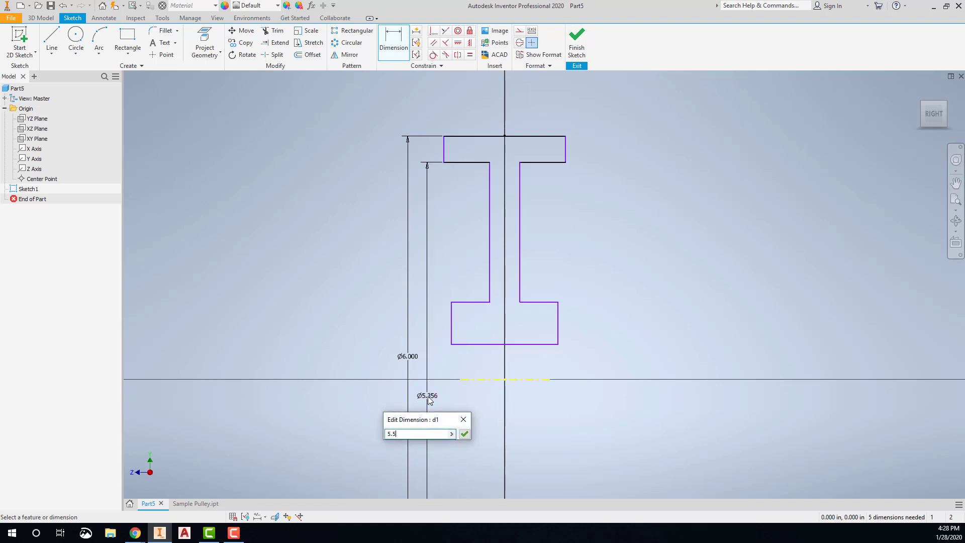
pyautogui.write('5')
pyautogui.press('Return')
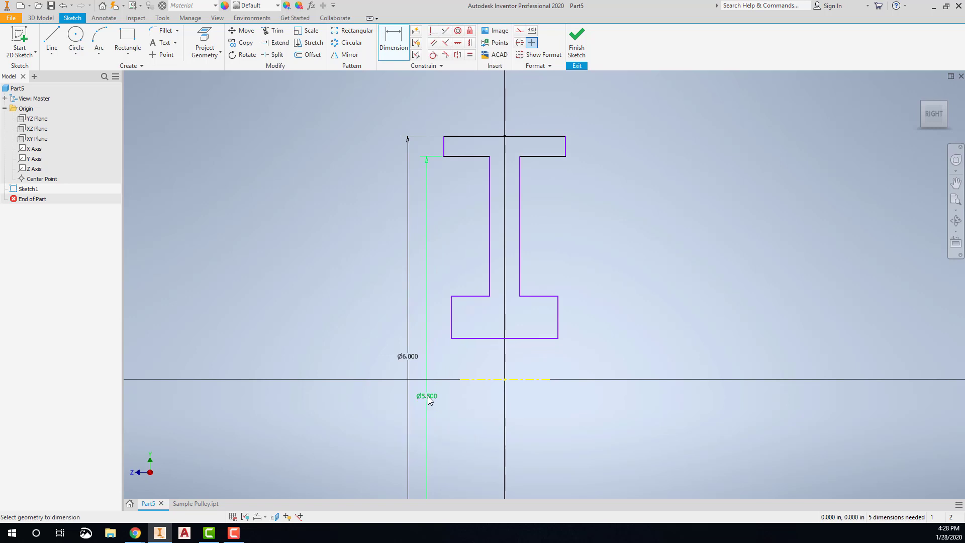
# - Dimension the bore line from the centerline as a 0.75 in diameter
pyautogui.click(531, 338)
pyautogui.click(545, 379)
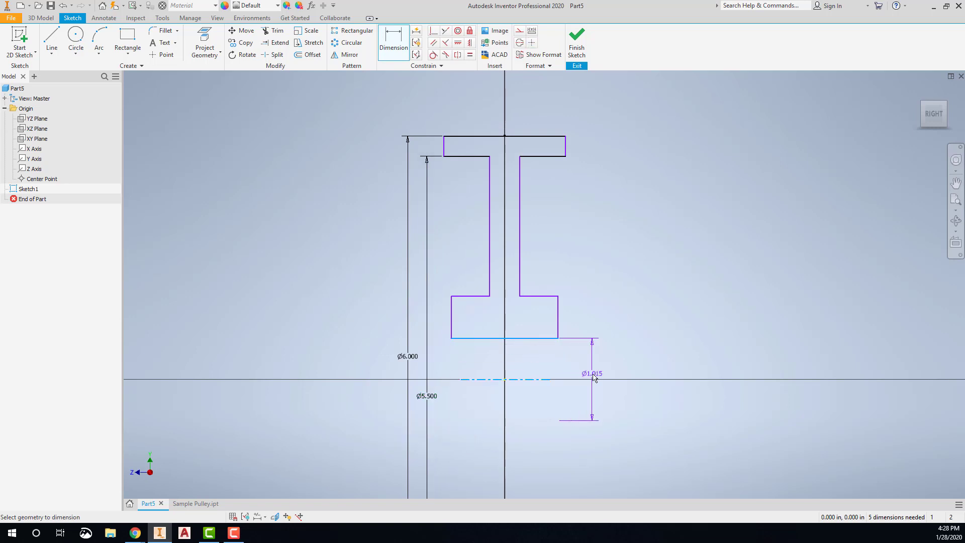
pyautogui.click(593, 378)
pyautogui.write('.75')
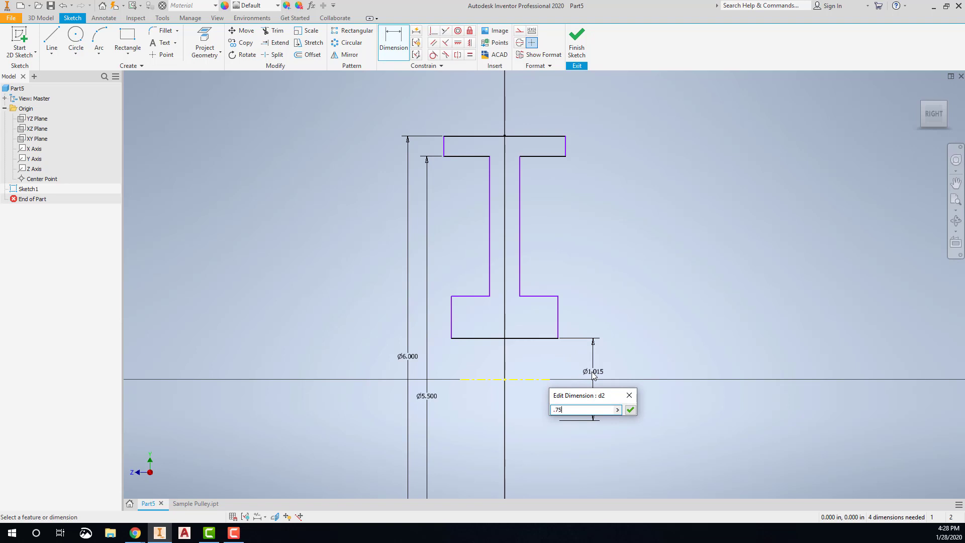
pyautogui.press('Return')
# - Dimension the hub's shoulder line from the centerline as a 2 in diameter
pyautogui.click(540, 307)
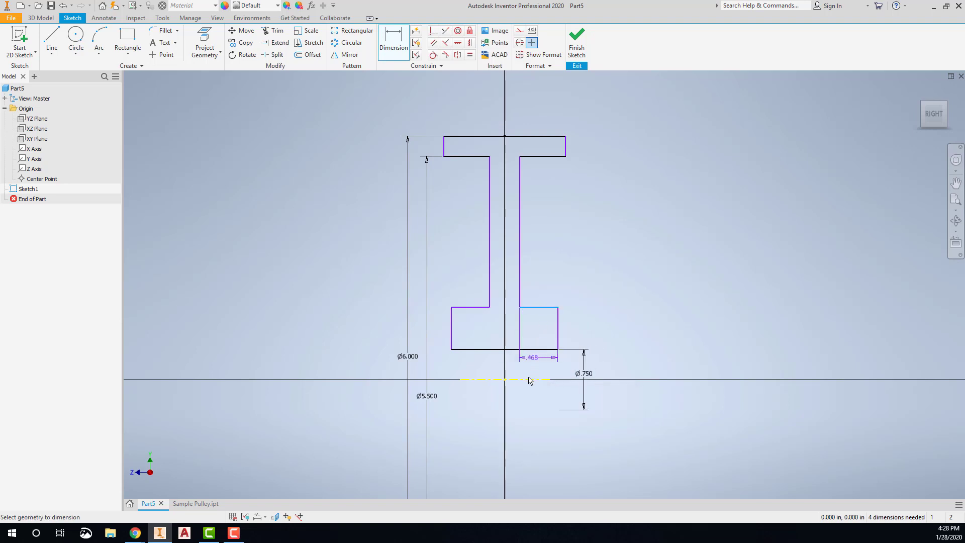
pyautogui.click(529, 379)
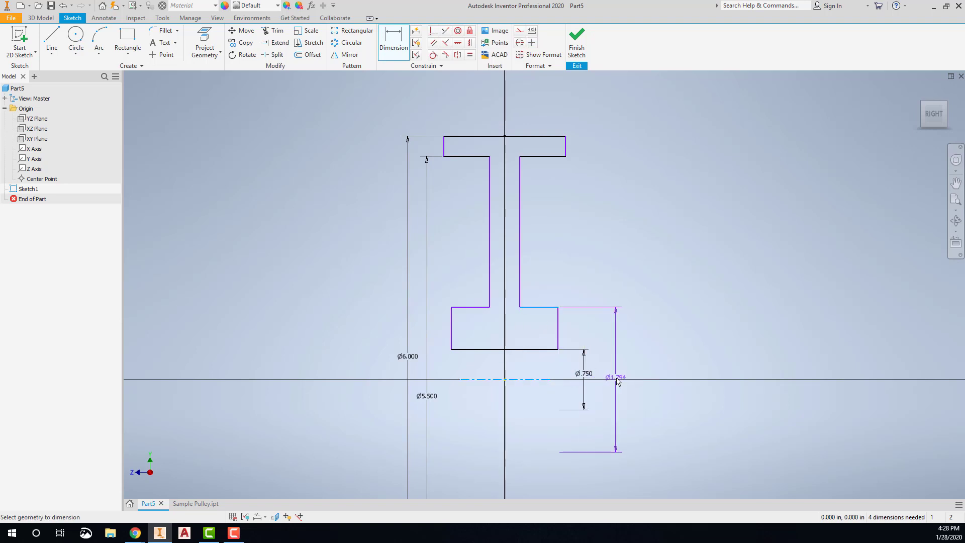
pyautogui.click(606, 371)
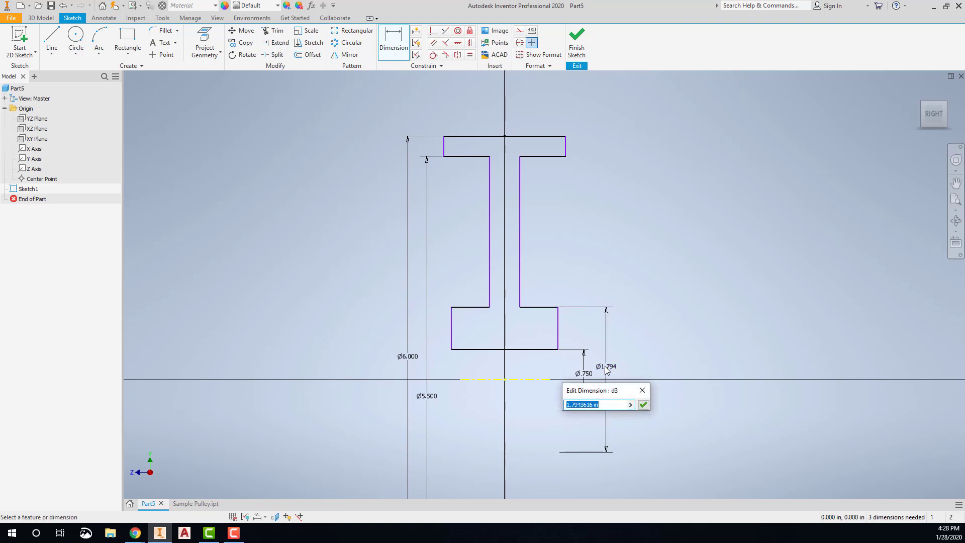
pyautogui.write('2')
pyautogui.press('Return')
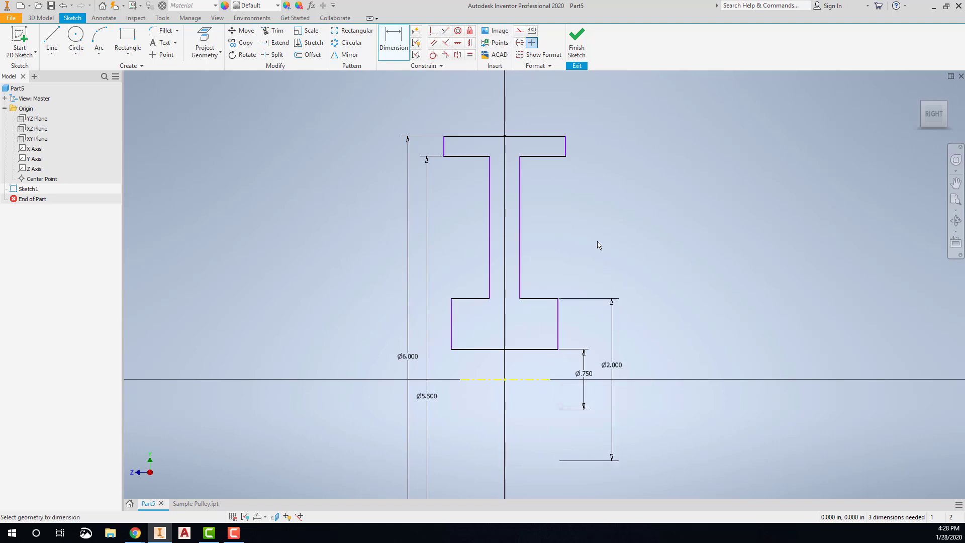
# - Dimension the width of the rim's top line as 1.5 in
pyautogui.click(547, 142)
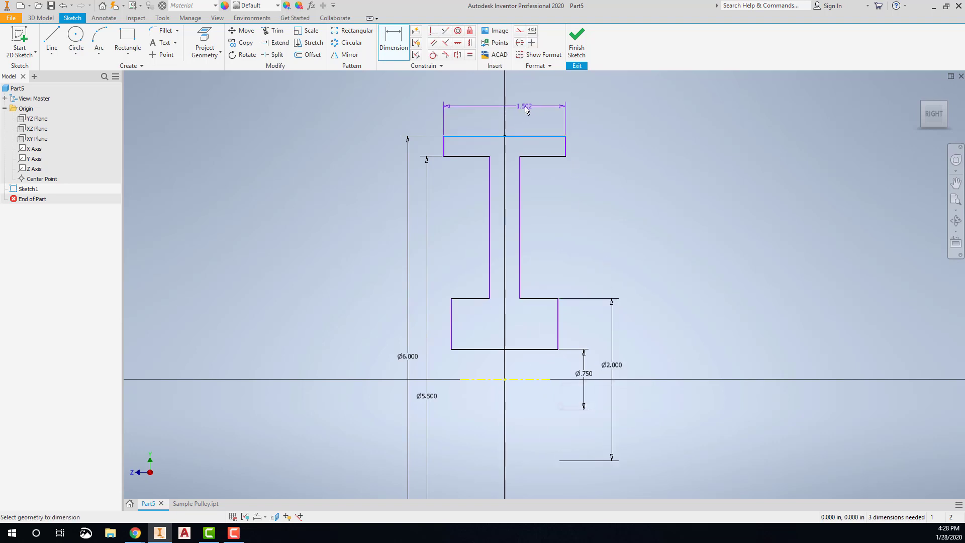
pyautogui.click(526, 110)
pyautogui.write('1.5')
pyautogui.press('Return')
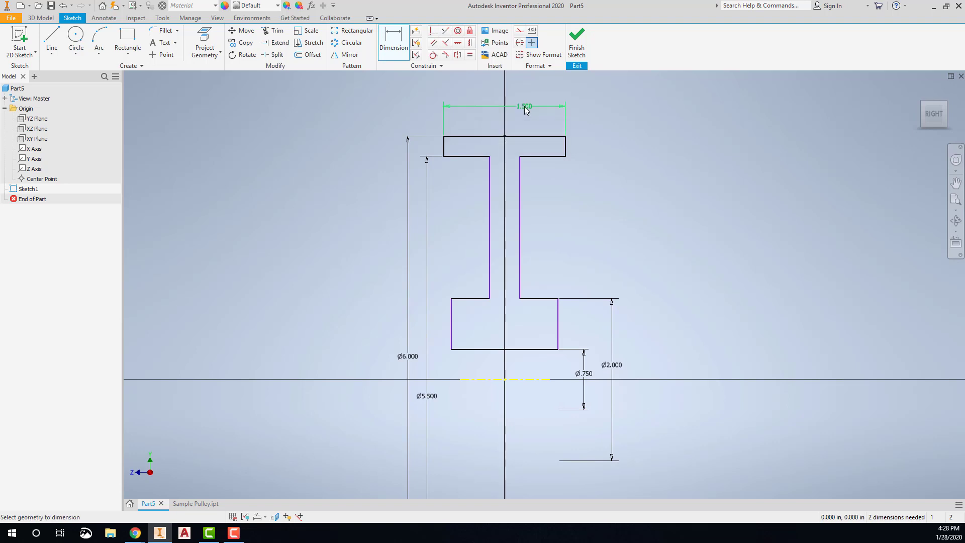
# - Dimension the web thickness between its two vertical edges as 0.25 in
pyautogui.click(491, 254)
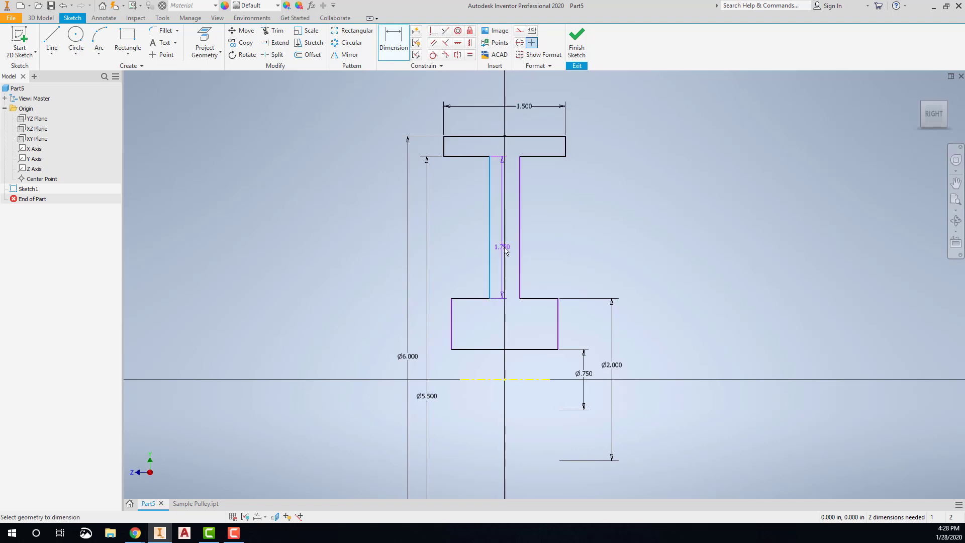
pyautogui.click(521, 253)
pyautogui.click(545, 238)
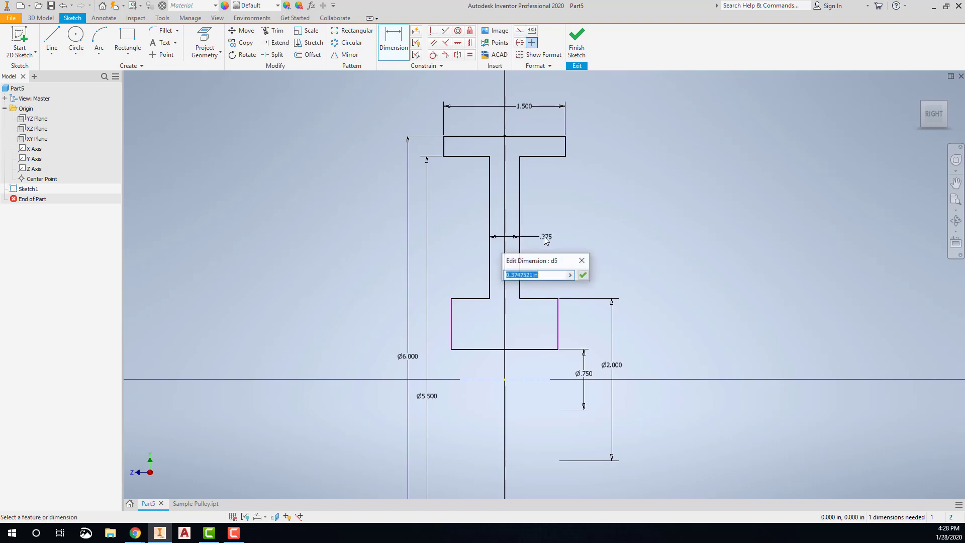
pyautogui.write('.25')
pyautogui.press('Return')
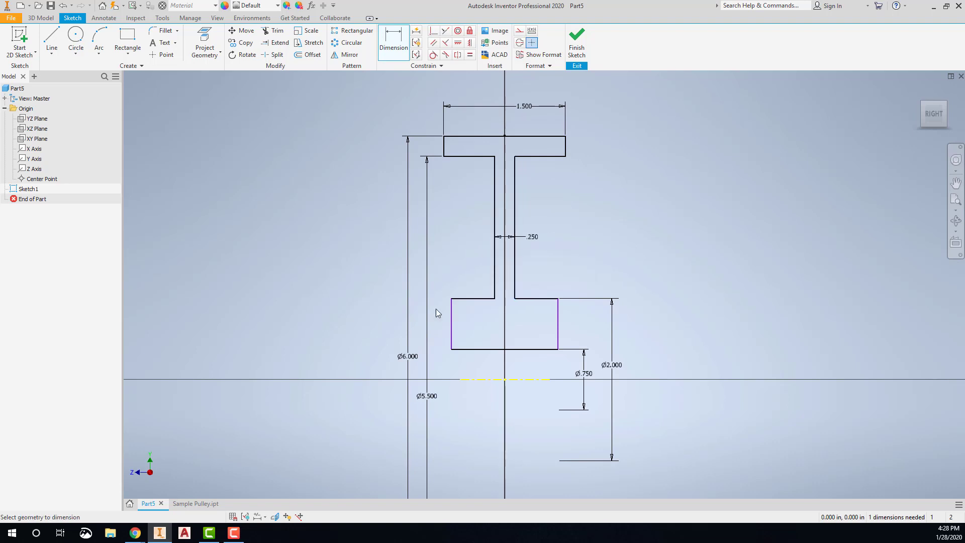
# - Dimension the hub width between its two vertical sides as 1.25 in
pyautogui.click(450, 336)
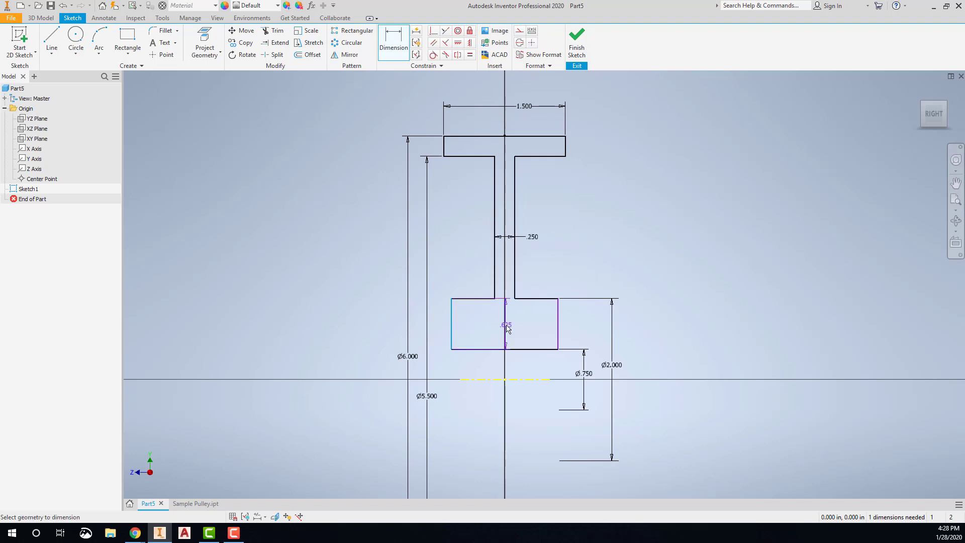
pyautogui.click(558, 334)
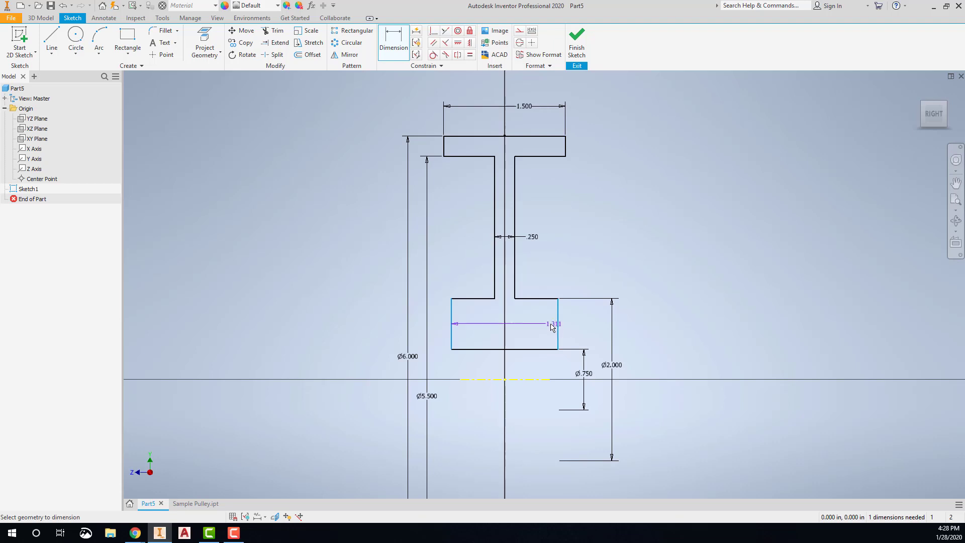
pyautogui.click(510, 322)
pyautogui.write('1.25')
pyautogui.press('Return')
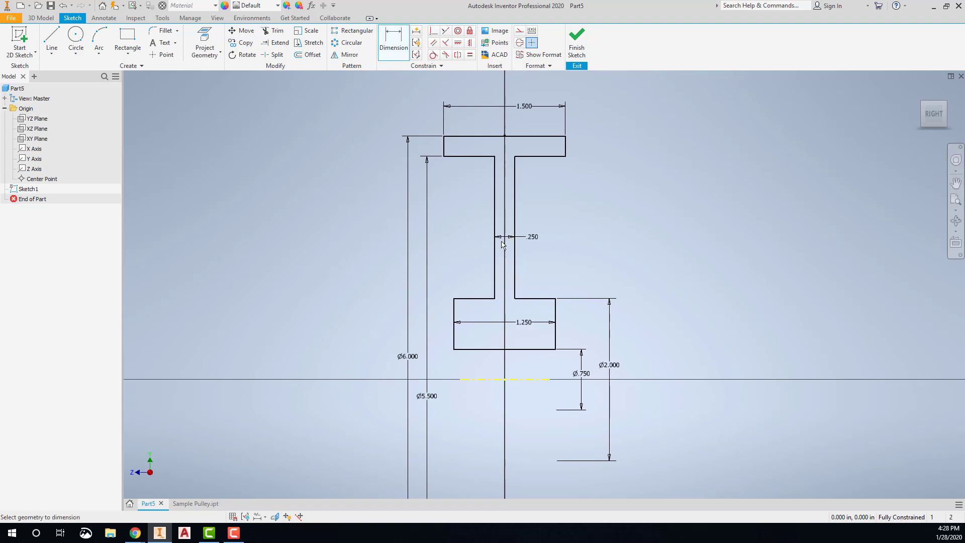
# - Finish the sketch and revolve the profile a full 360 degrees about the centerline into a solid pulley
pyautogui.click(577, 45)
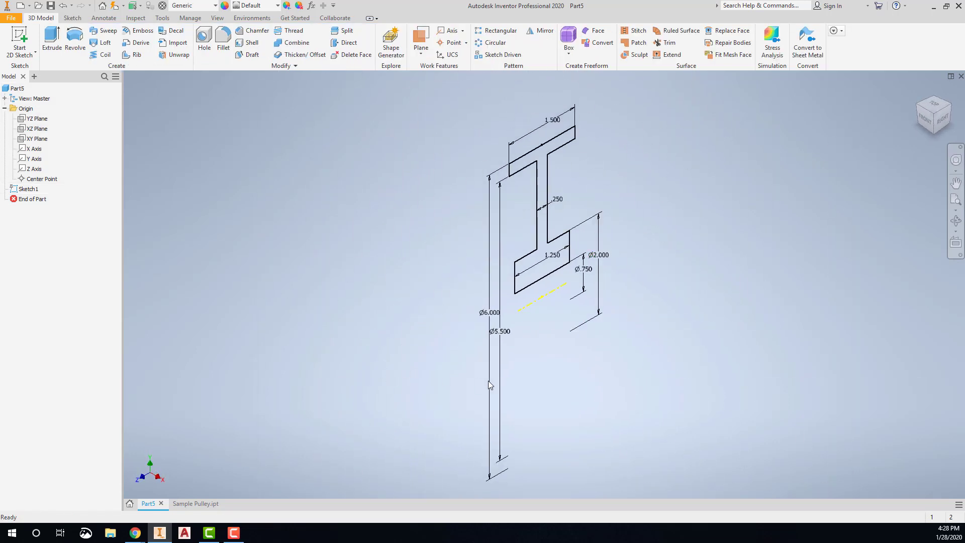
pyautogui.click(524, 307)
pyautogui.click(75, 40)
pyautogui.click(319, 204)
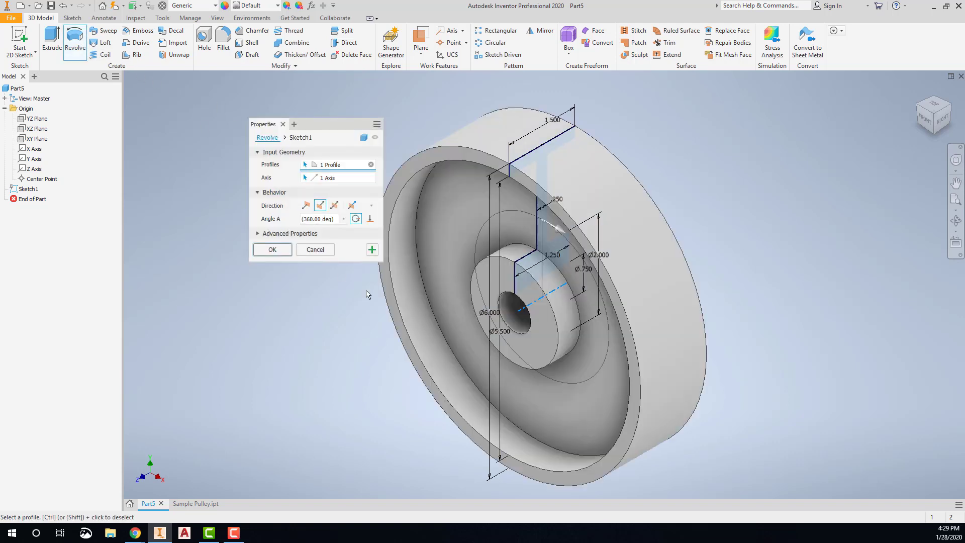
pyautogui.click(272, 249)
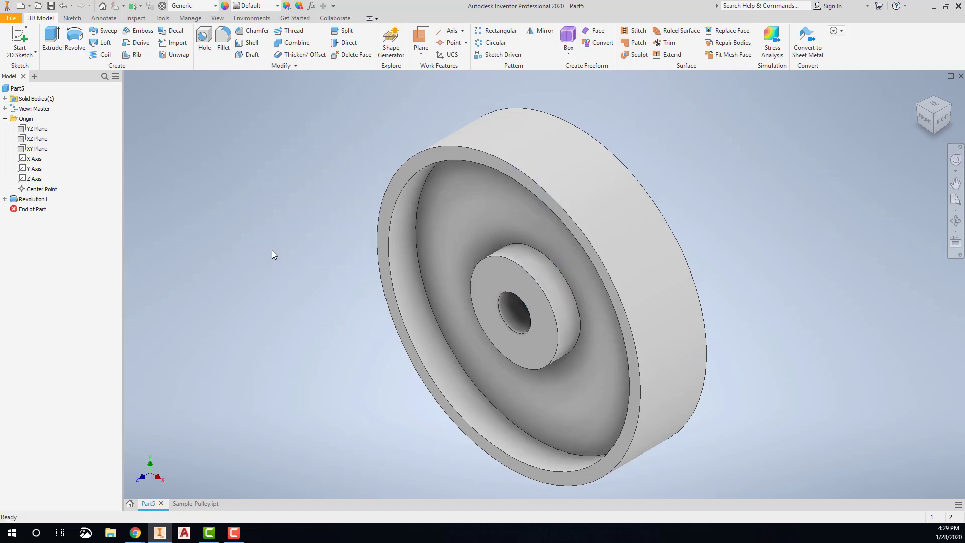